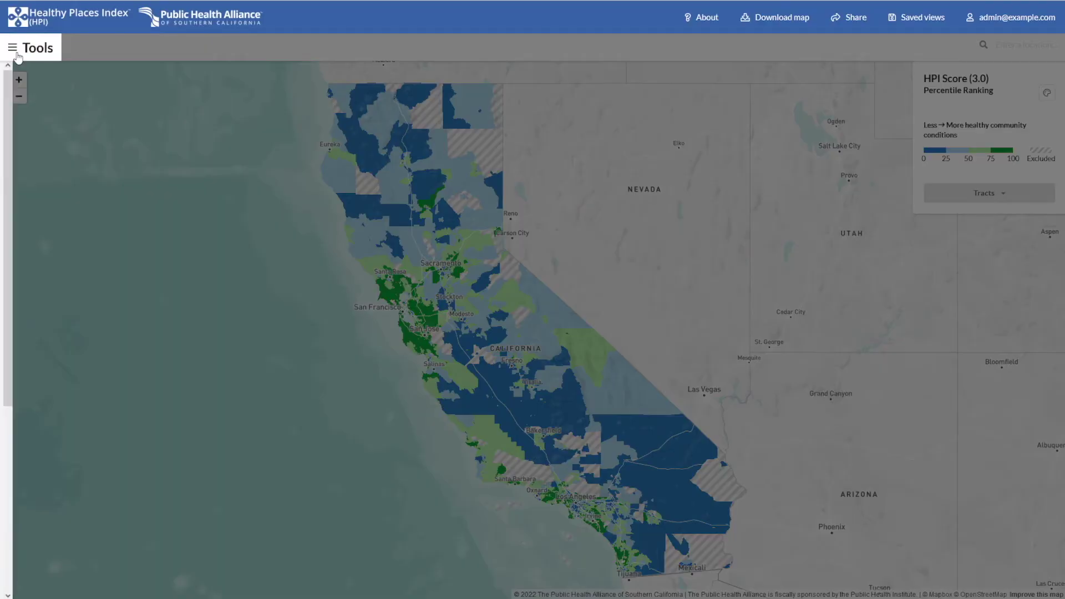
# Open the Rank Geographies tool from the Organize section of the Tools list.
pyautogui.scroll(-3, 87, 244)
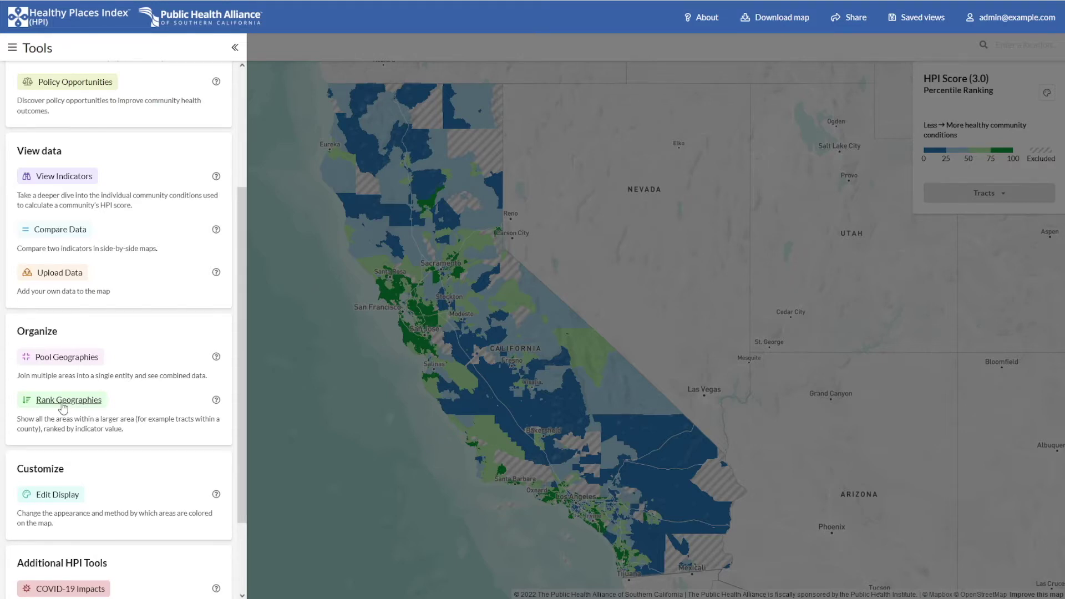
pyautogui.click(62, 402)
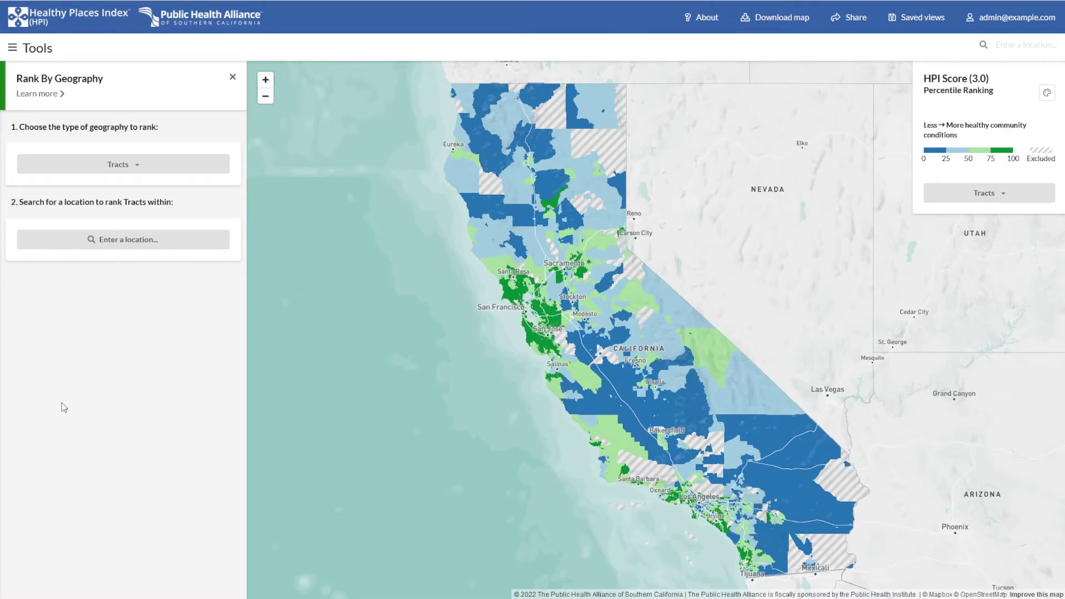
# Keep Tracts as the geography type to rank and search for 'Modesto' as the location.
pyautogui.click(143, 164)
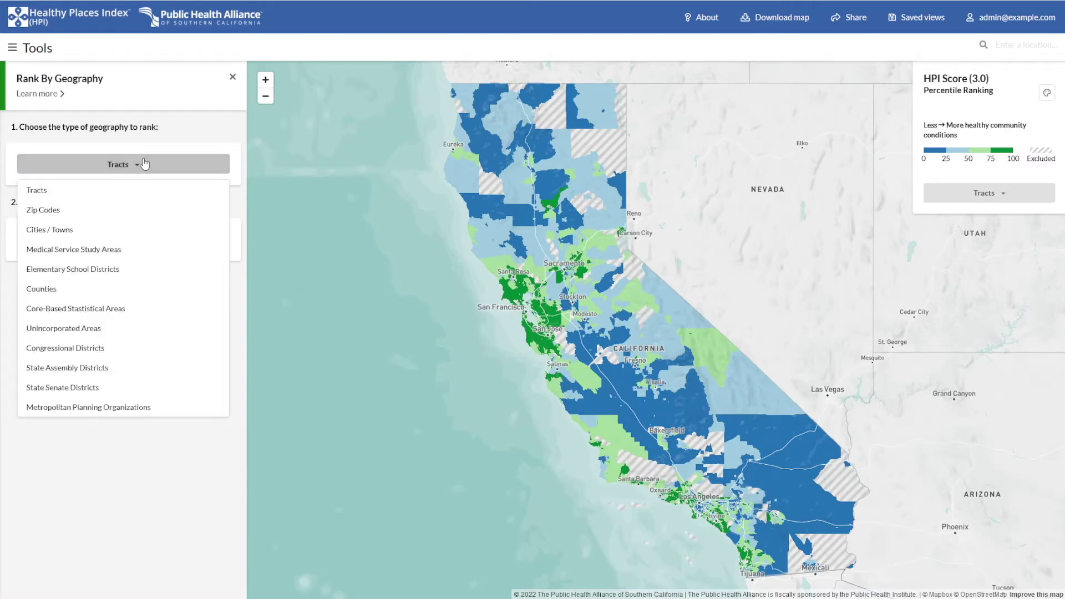
pyautogui.click(129, 192)
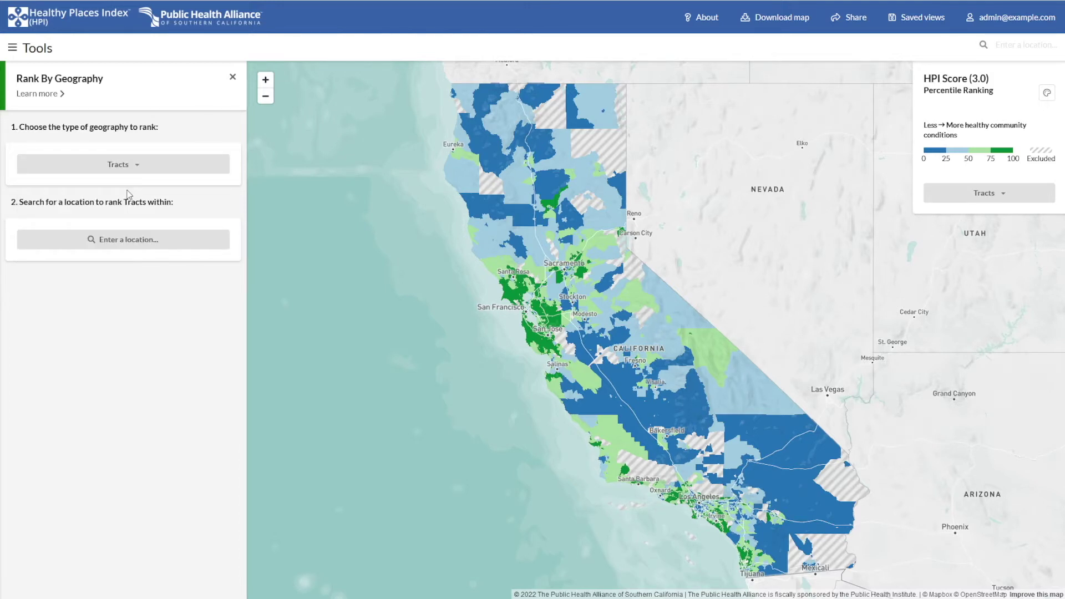
pyautogui.click(127, 240)
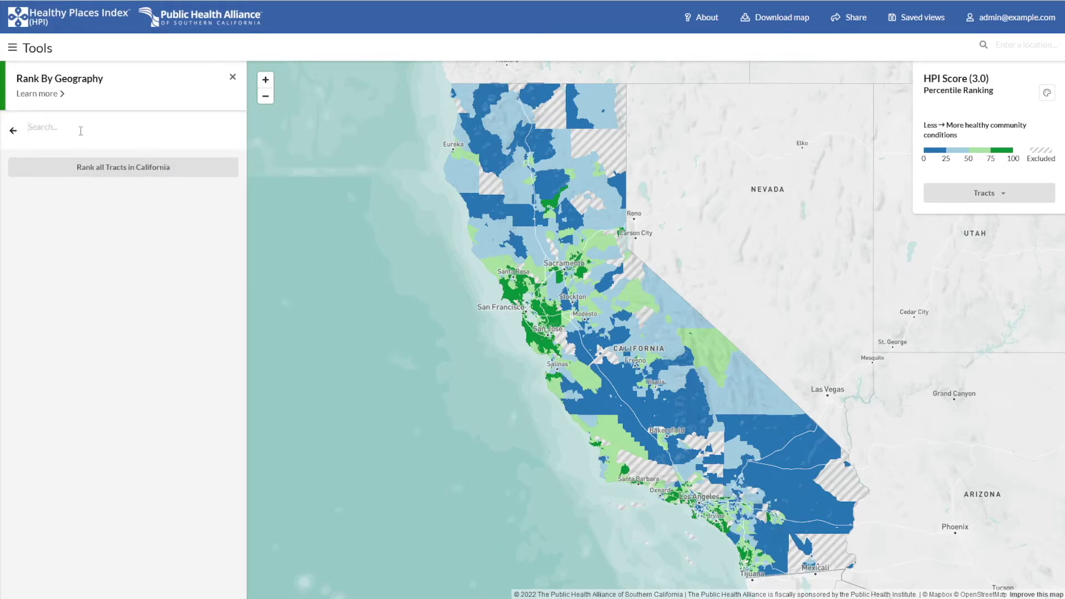
pyautogui.write('Modesto')
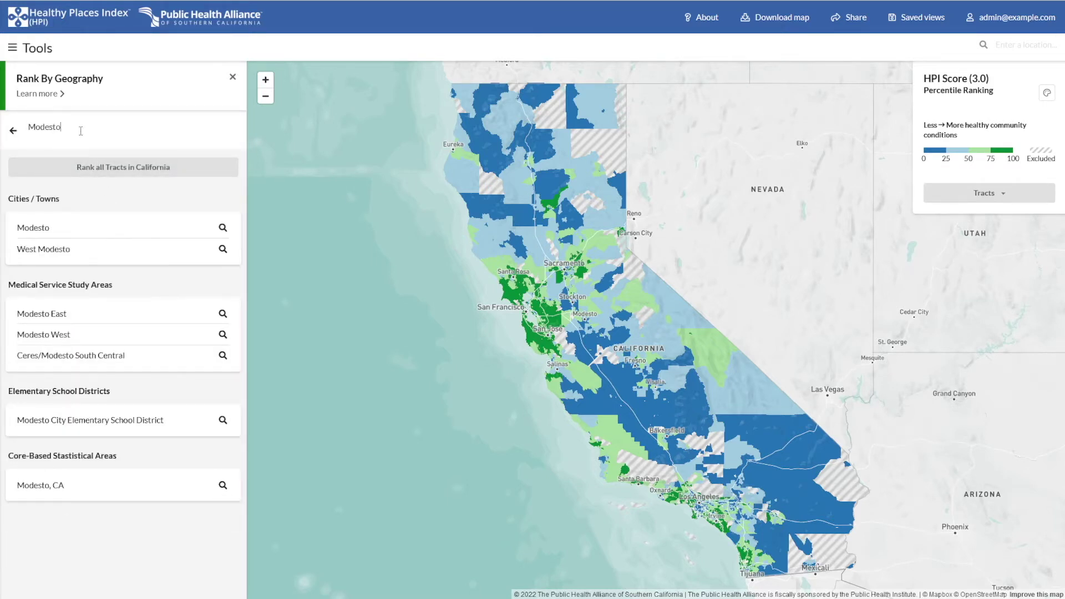
# Rank Modesto's tracts by percentile, highest first, with tract 9.12 at 66.1 on top.
pyautogui.click(34, 228)
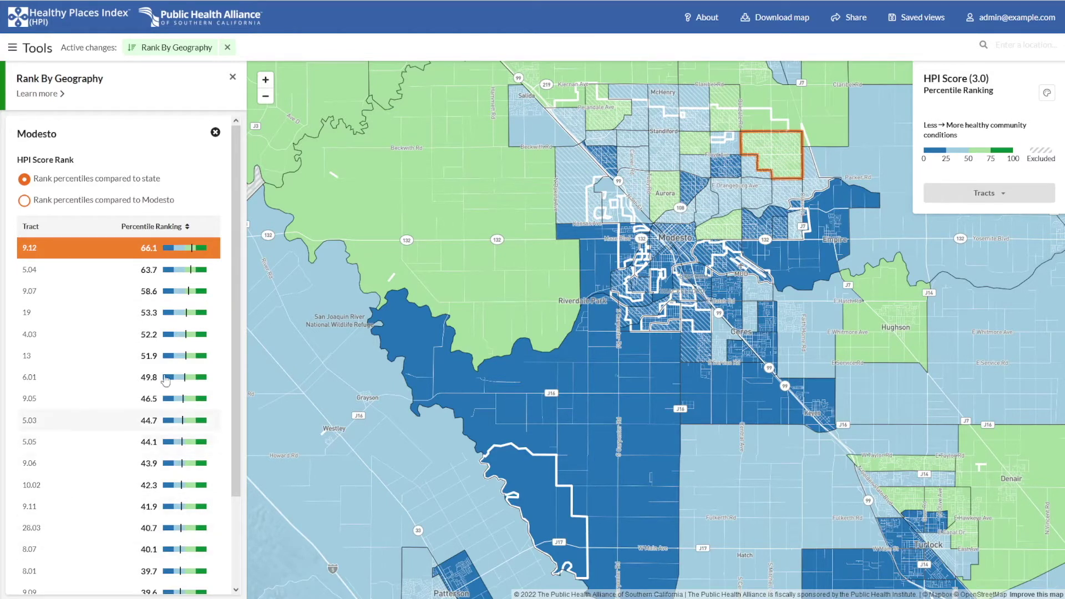
pyautogui.click(188, 227)
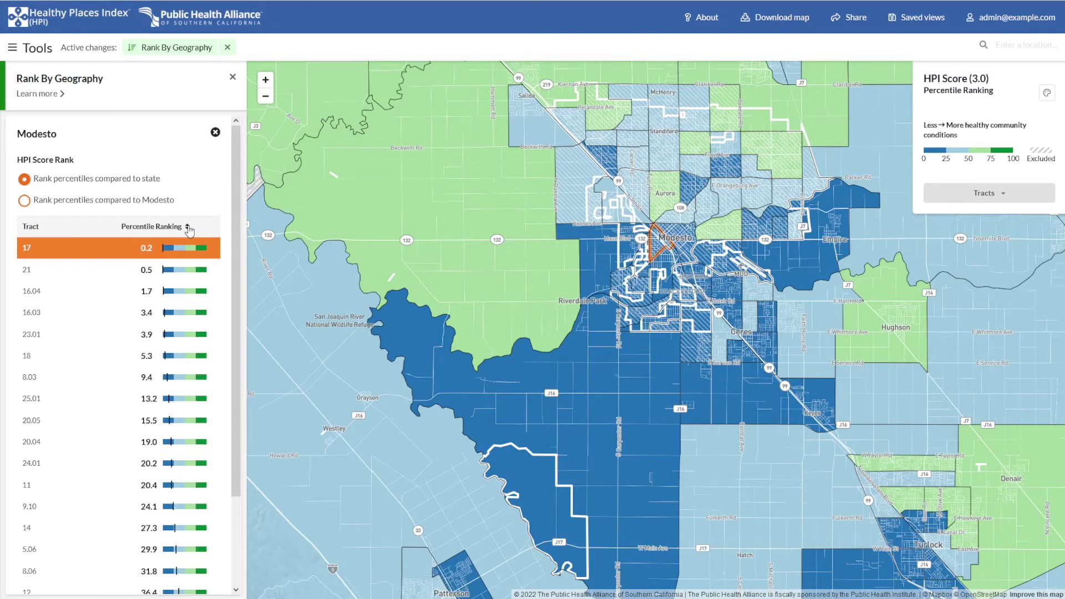
pyautogui.click(188, 227)
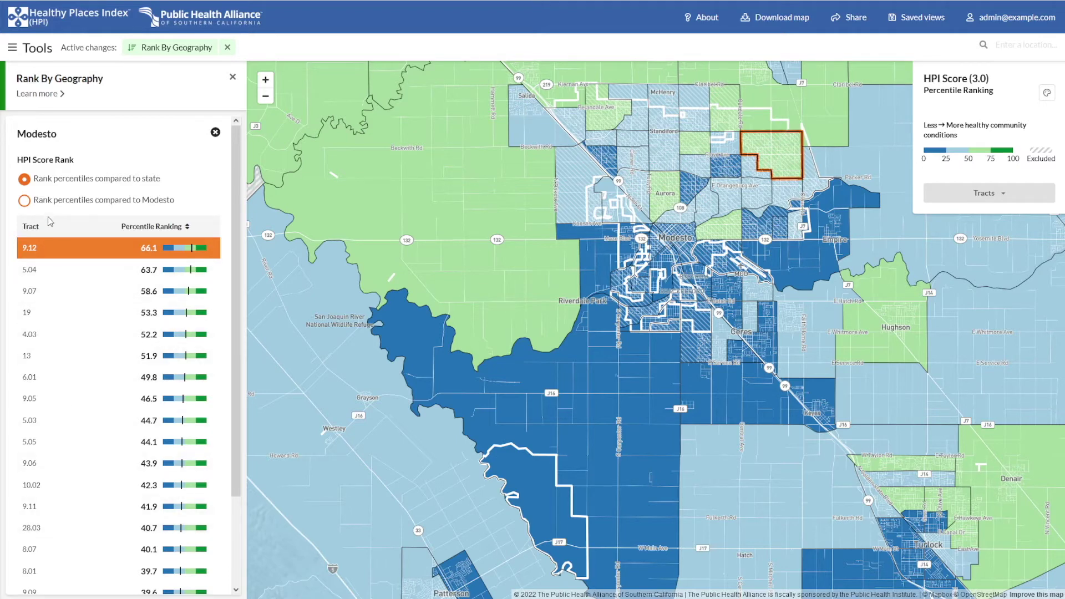
pyautogui.click(24, 202)
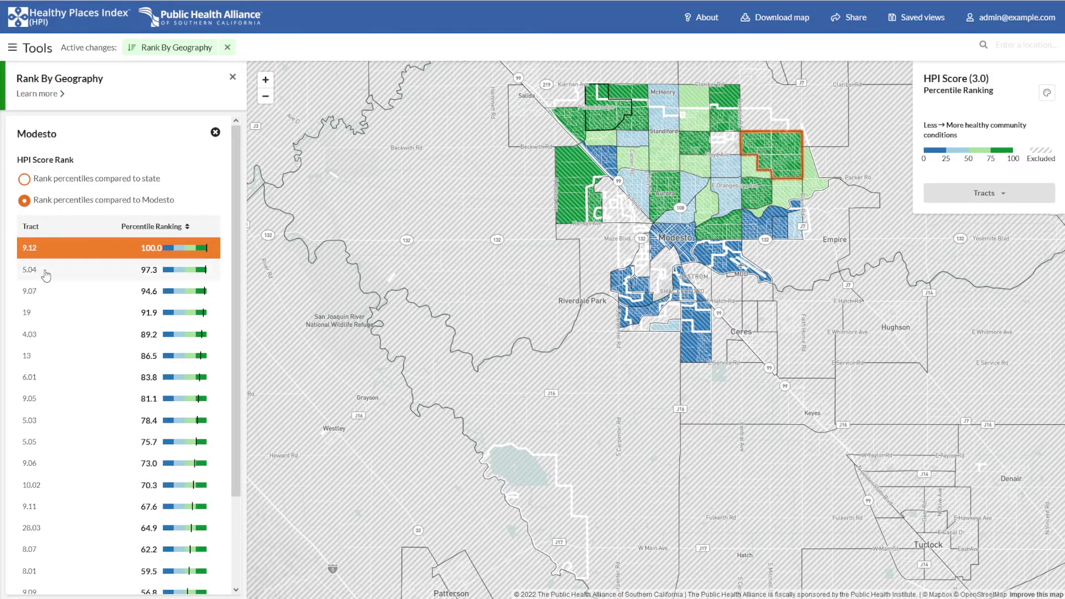
pyautogui.click(25, 180)
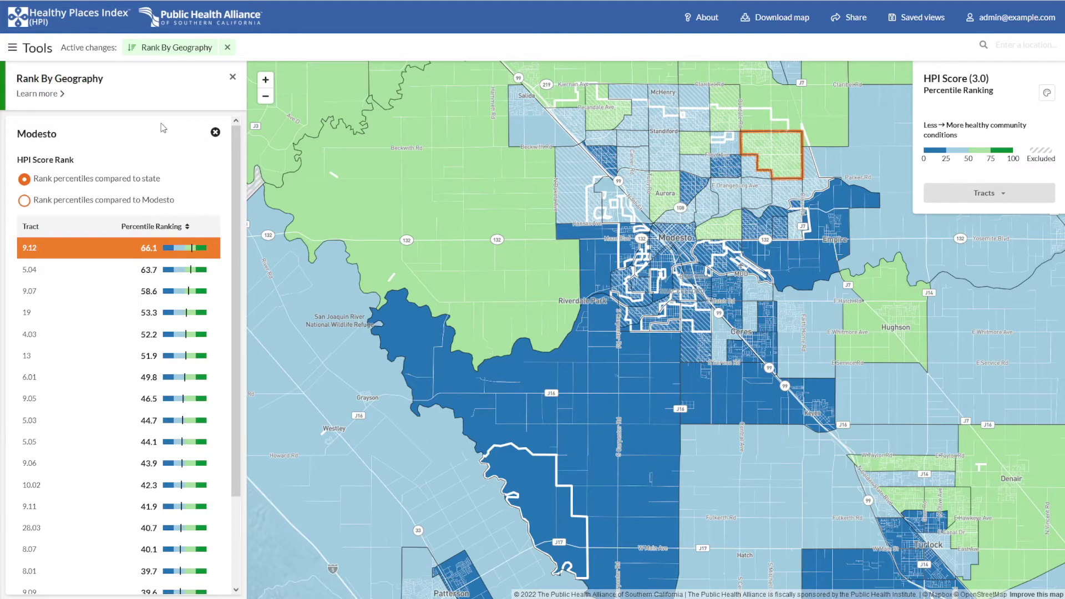
# Clear the Modesto ranking, switch the geography to Cities / Towns, and search for 'Los Angeles'.
pyautogui.click(215, 133)
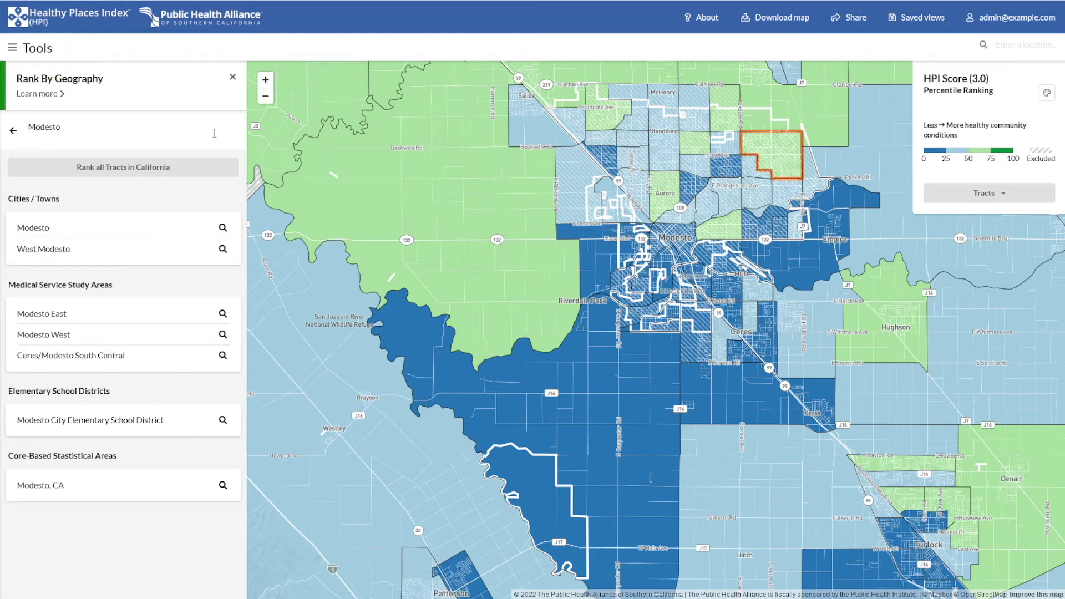
pyautogui.click(12, 135)
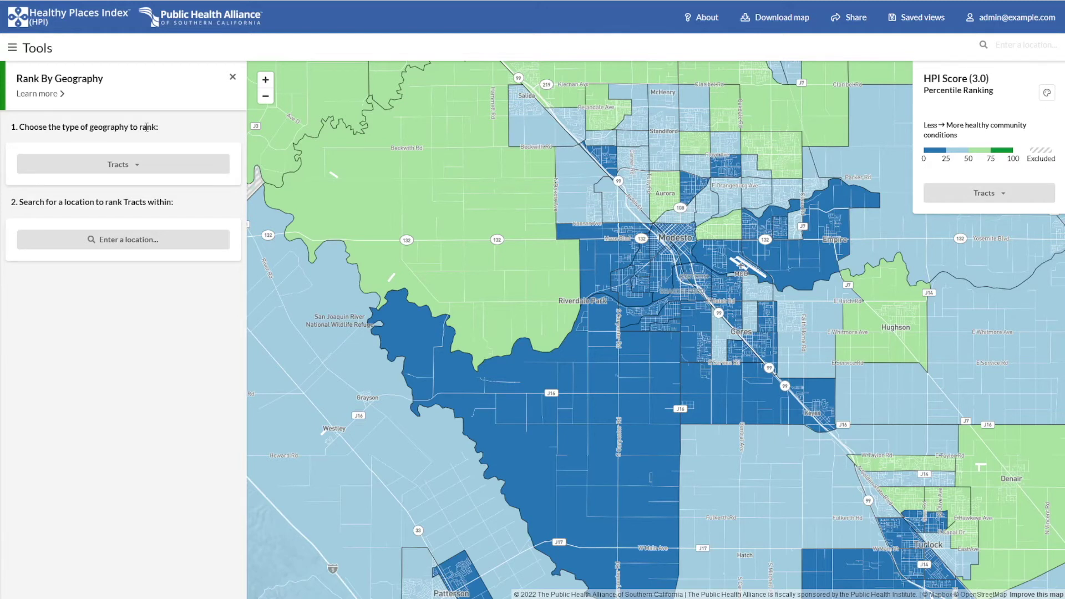
pyautogui.click(145, 165)
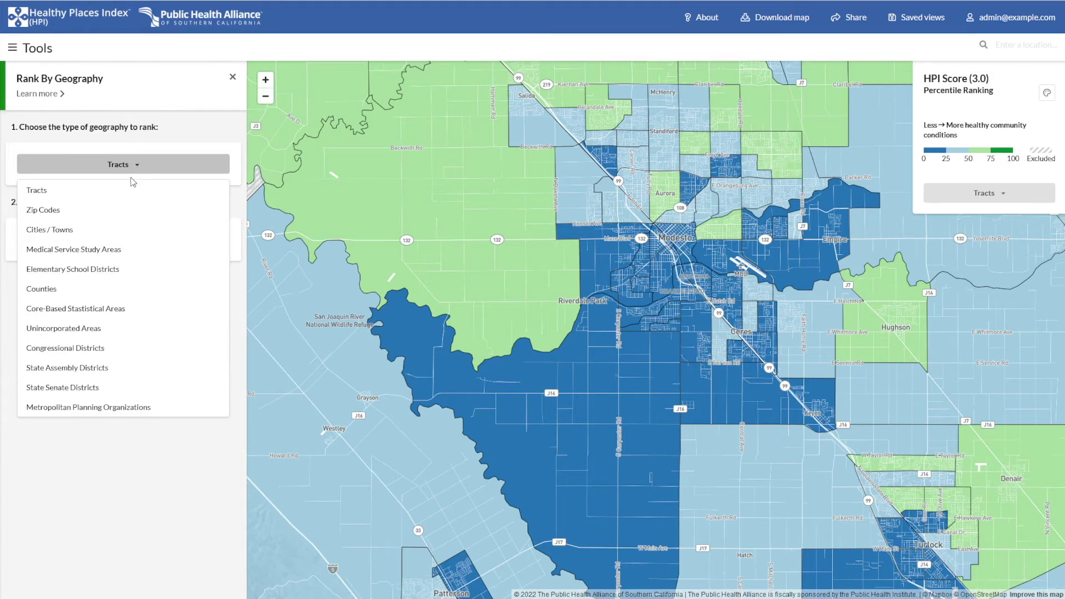
pyautogui.click(110, 232)
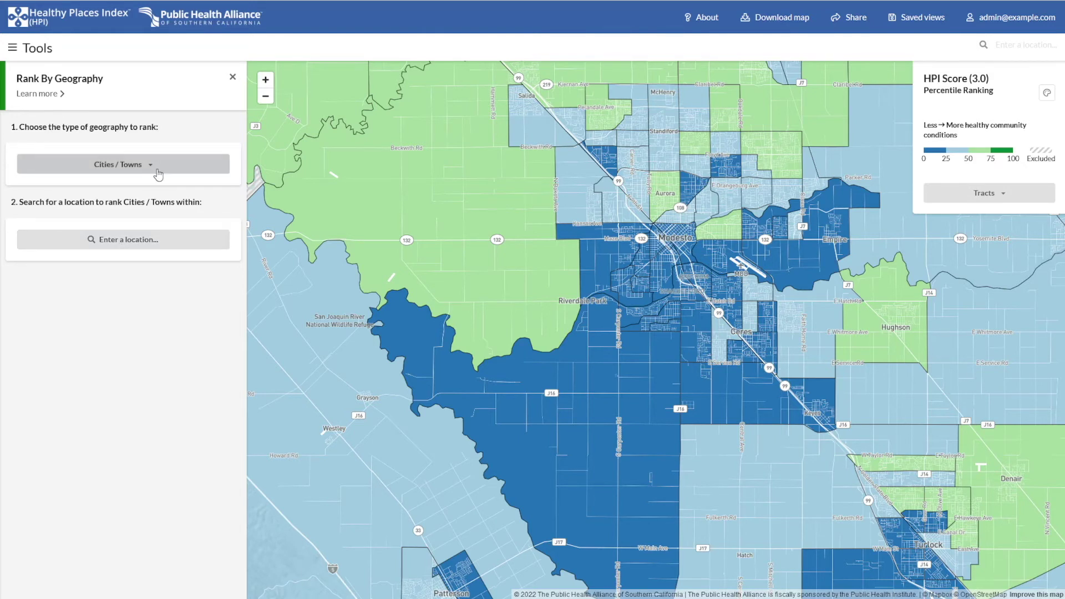
pyautogui.click(137, 250)
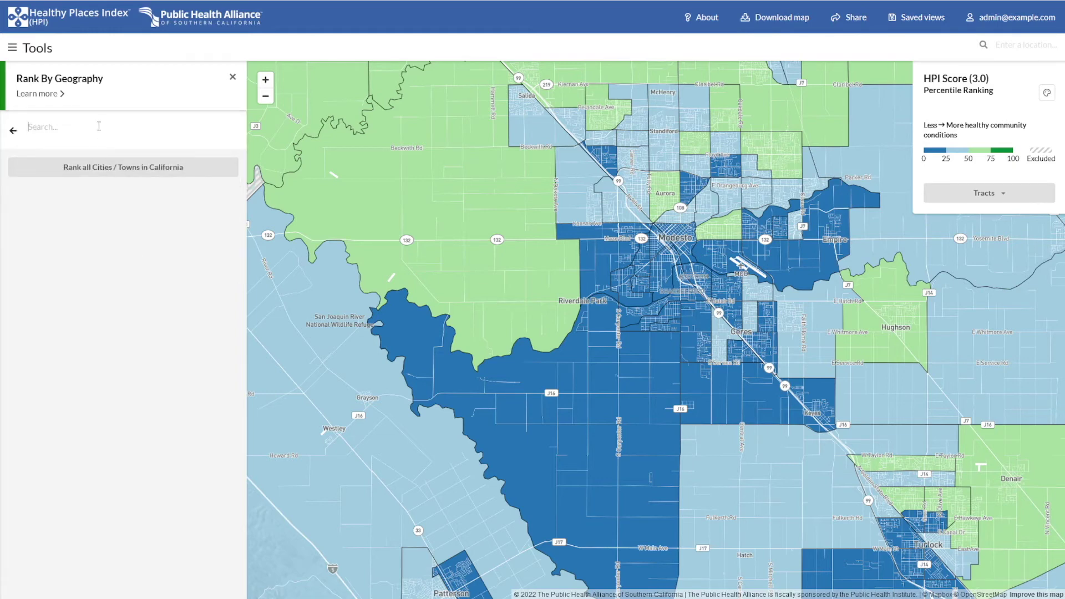
pyautogui.write('Los Angeles')
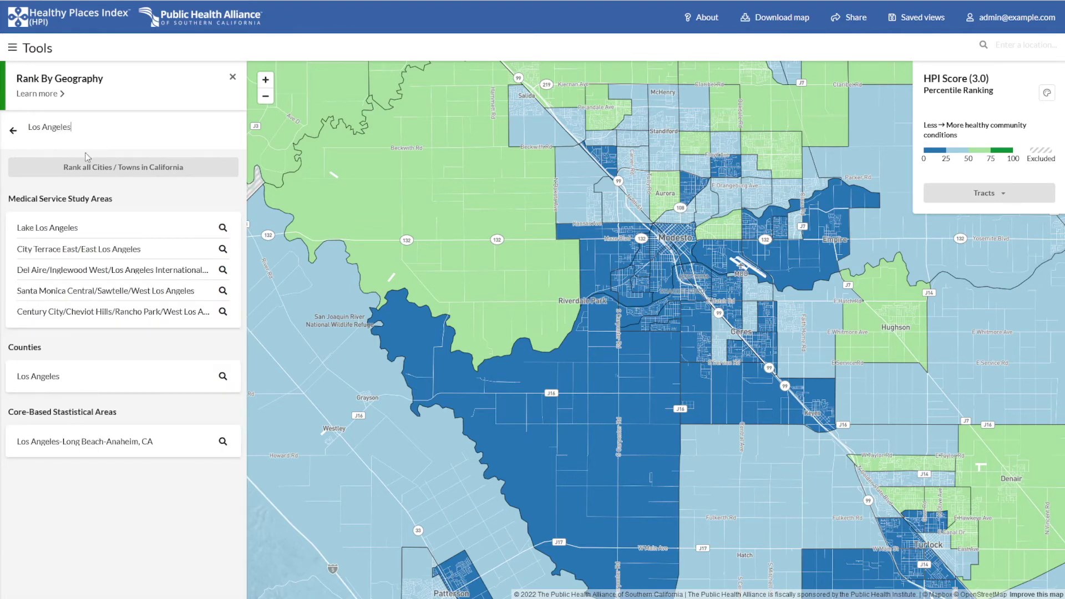
# Rank Los Angeles County's cities by HPI score, led by Rolling Hills at 97.6.
pyautogui.click(39, 380)
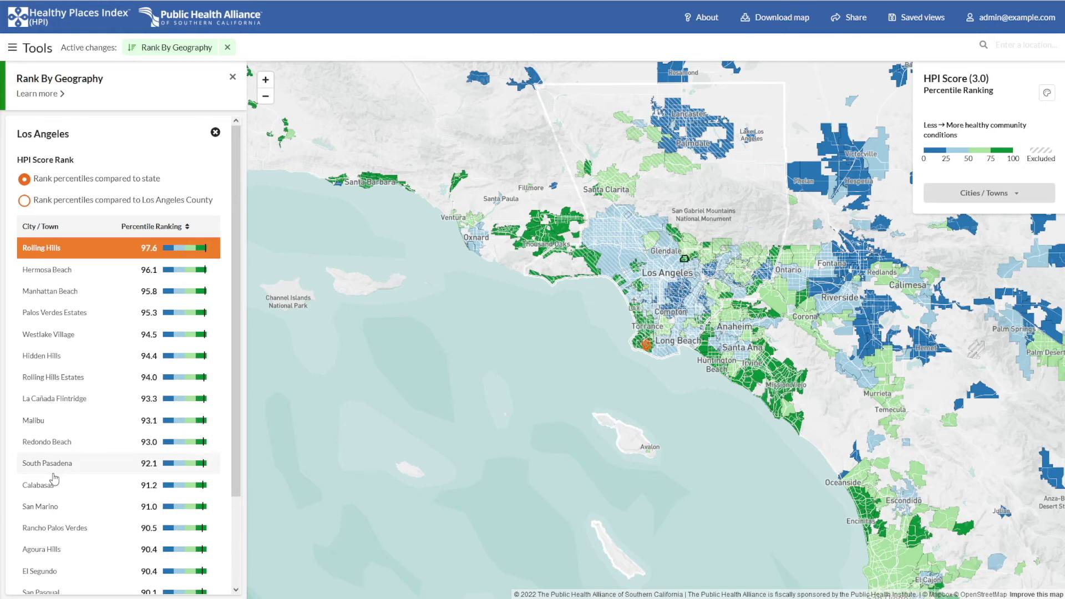
pyautogui.click(13, 49)
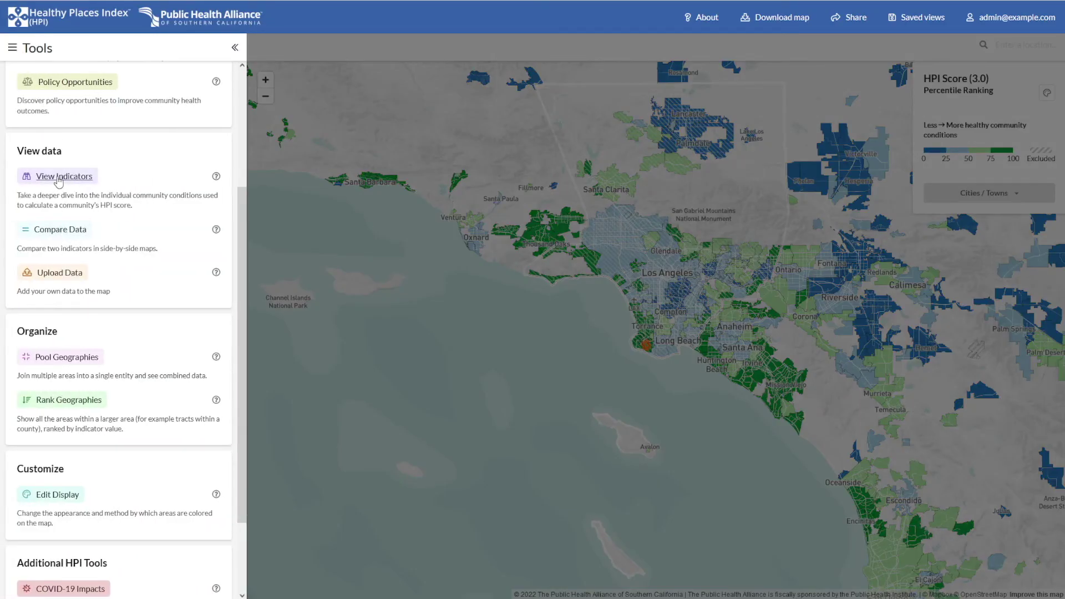
# Map the Neighborhood indicator Park Access (2017) and re-rank Los Angeles County cities by it, Alondra Park first at 100.0.
pyautogui.click(58, 178)
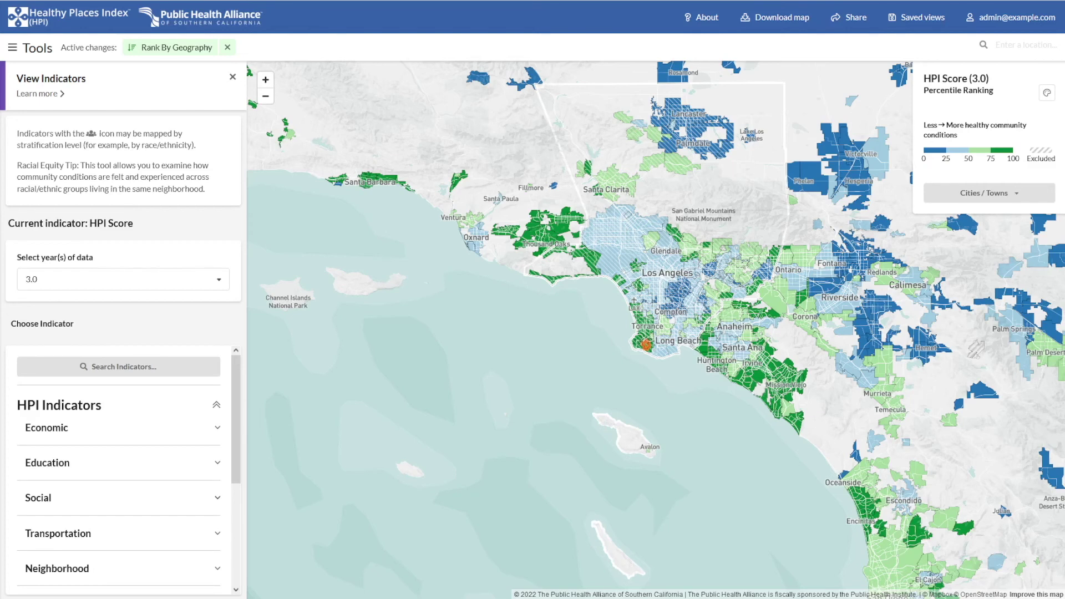
pyautogui.scroll(-4, 123, 472)
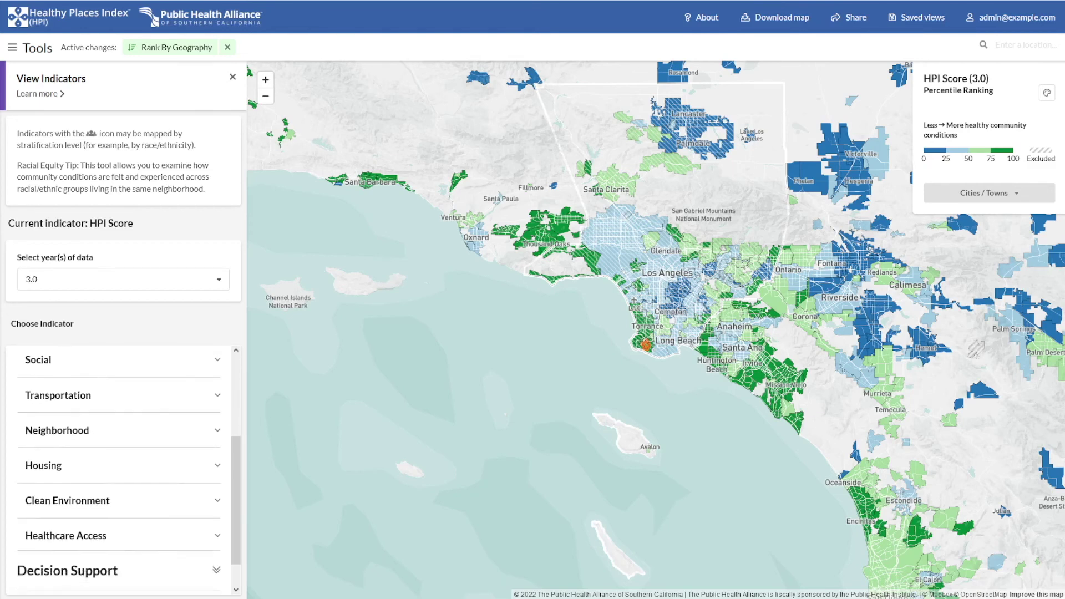
pyautogui.click(95, 396)
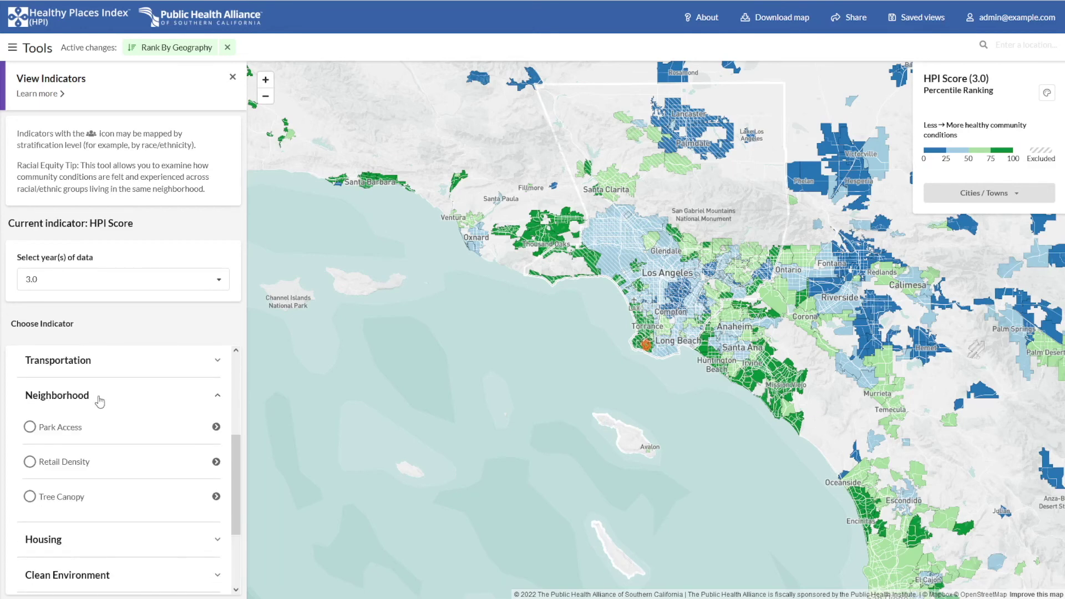
pyautogui.click(70, 430)
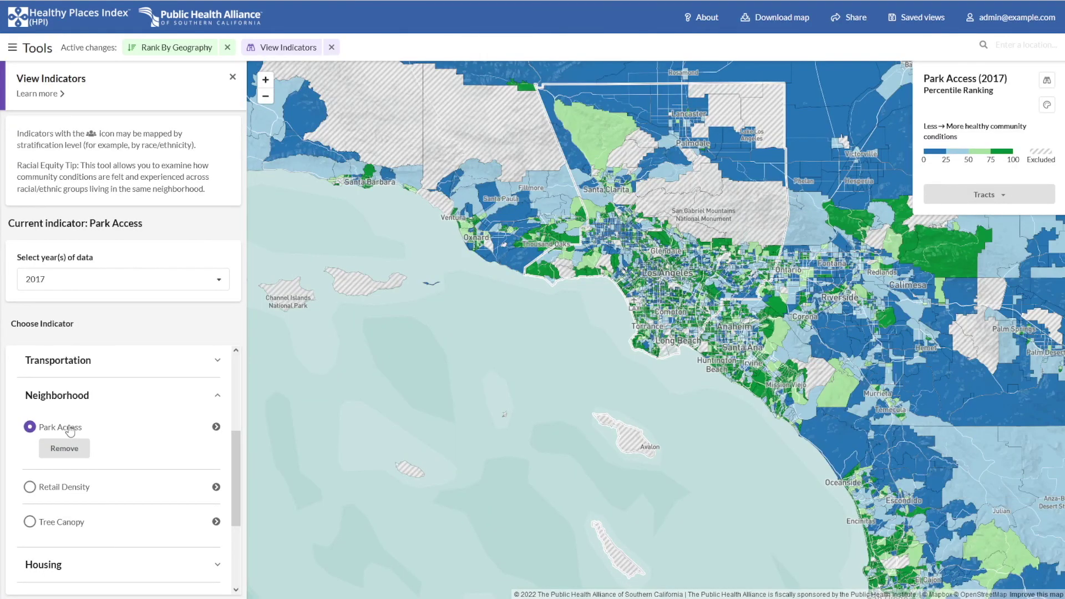
pyautogui.click(166, 48)
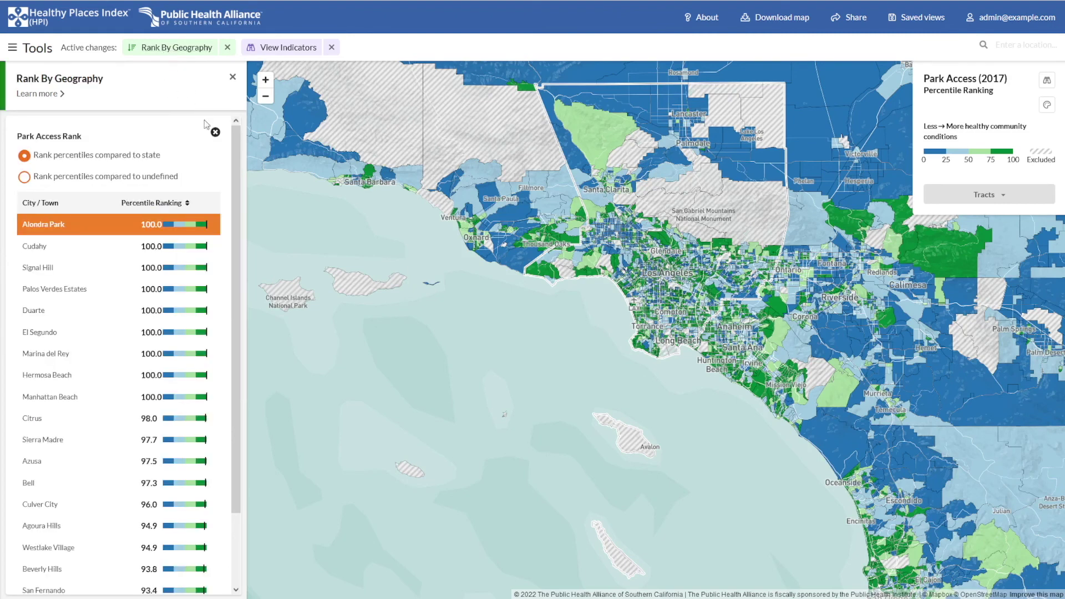
# Re-pick Los Angeles County, then remove the ranking and Park Access to restore HPI Score (3.0).
pyautogui.click(216, 133)
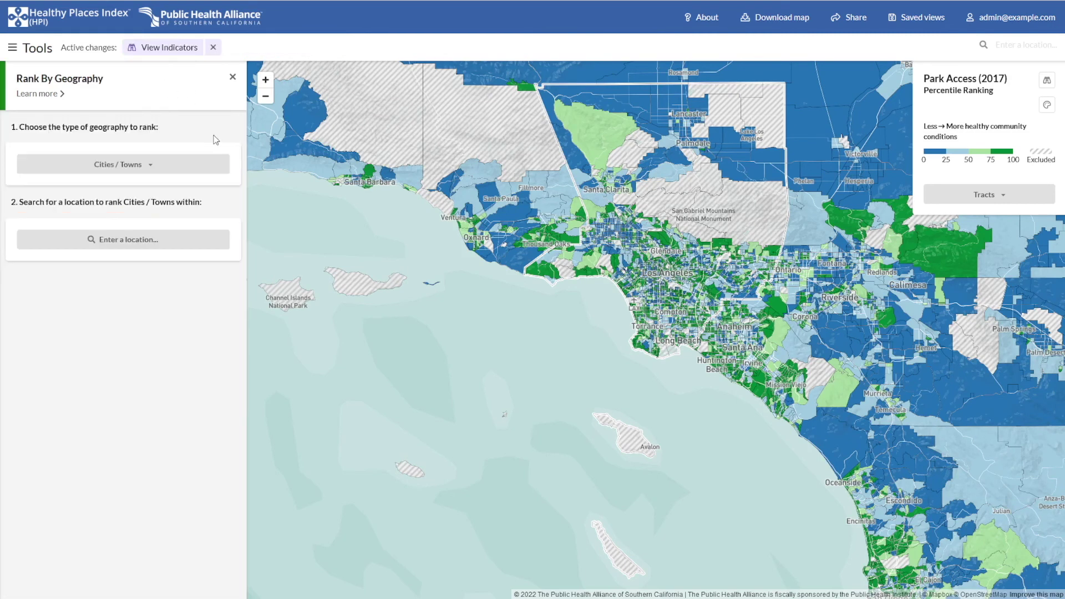
pyautogui.click(136, 240)
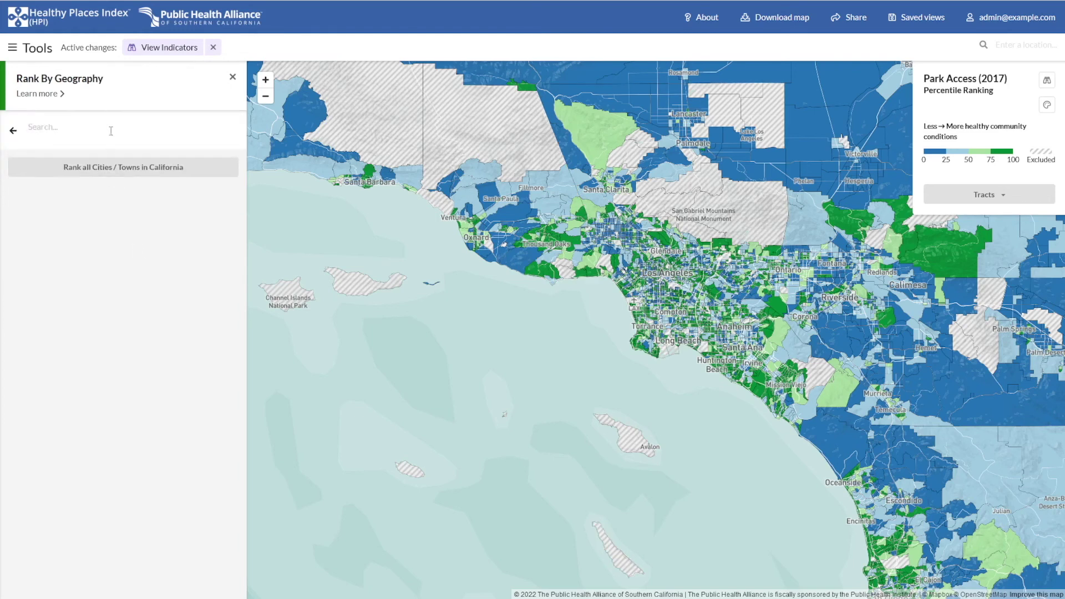
pyautogui.write('Los Angeles')
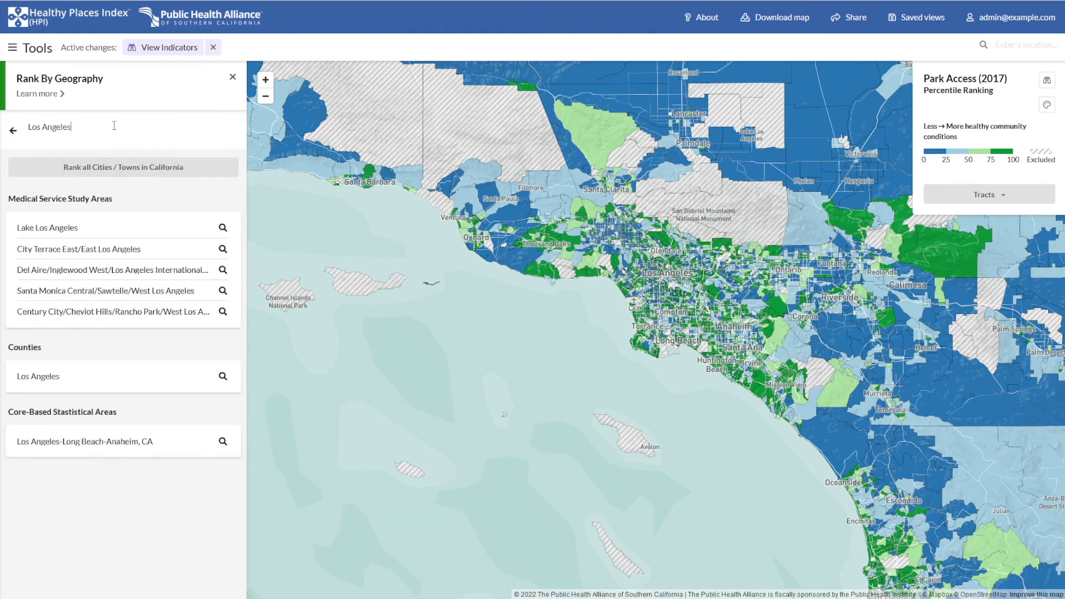
pyautogui.click(48, 380)
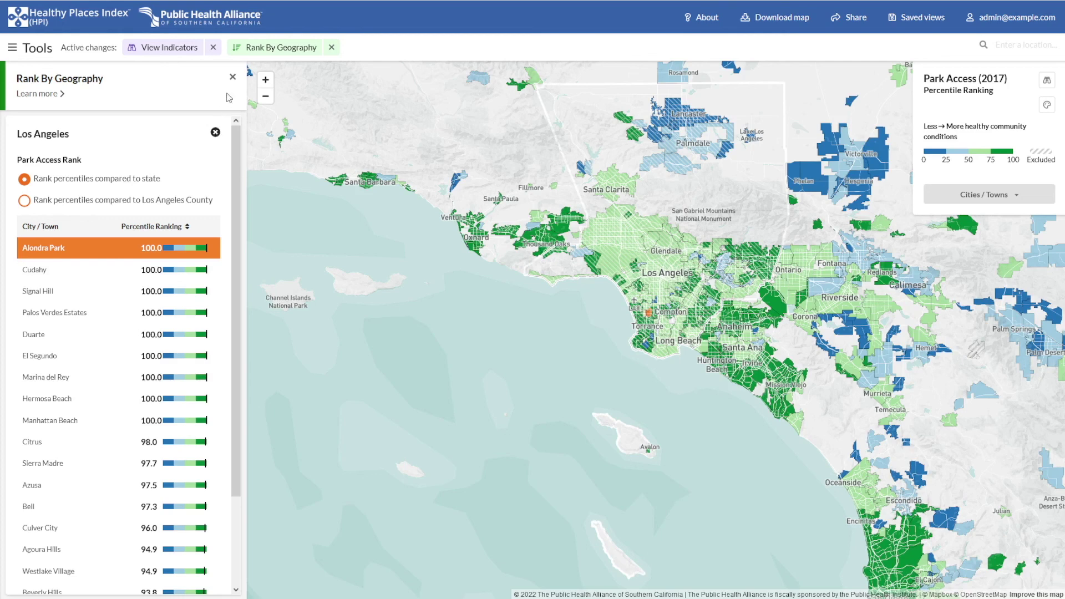
pyautogui.click(333, 49)
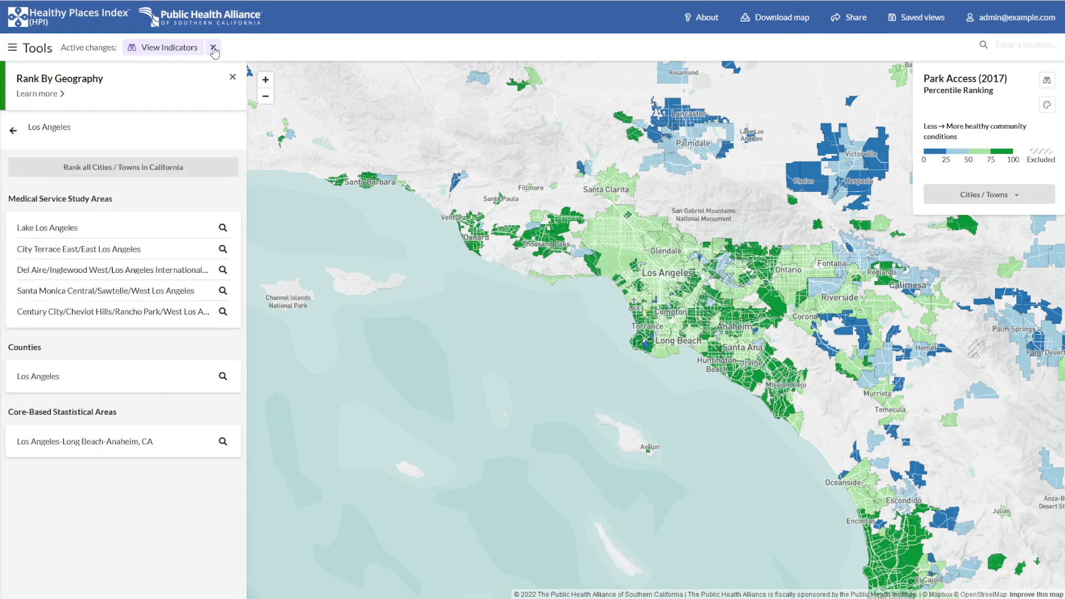
pyautogui.click(214, 48)
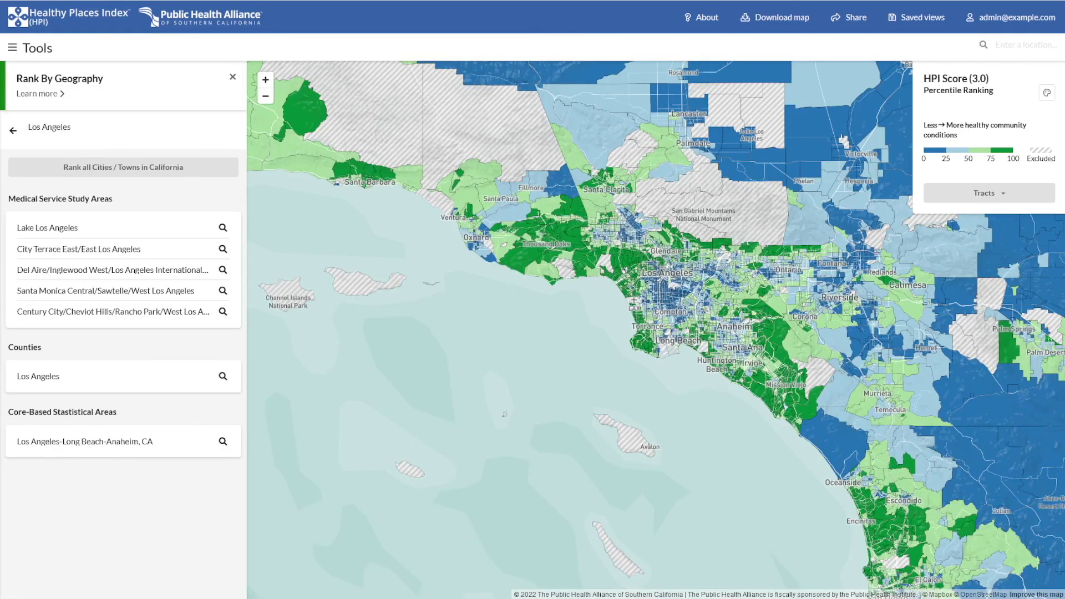